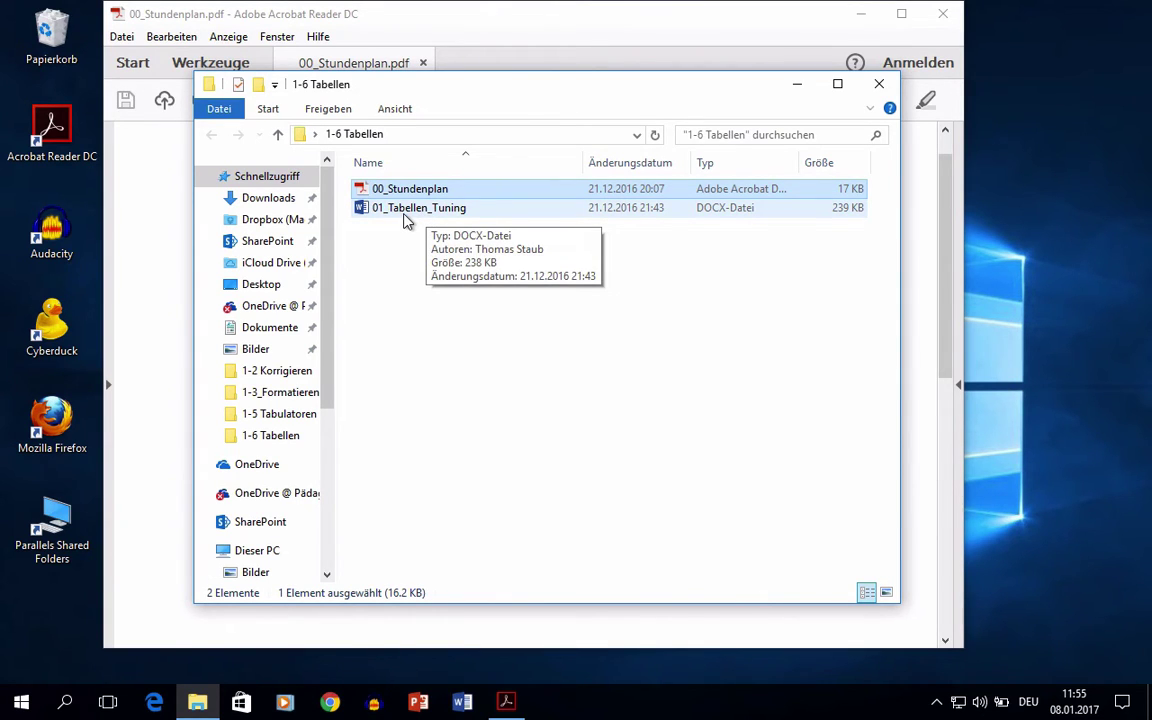
- Open 00_Stundenplan.pdf in Acrobat Reader for reference and launch Word
left_click(433, 42)
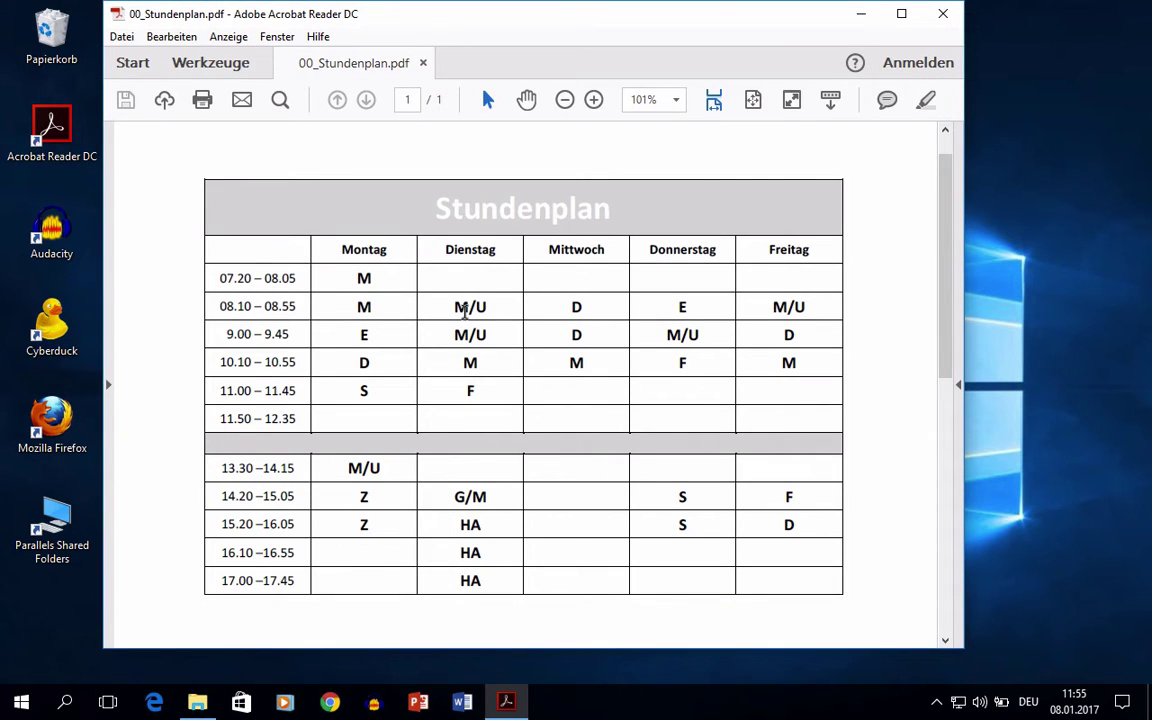
left_click(462, 700)
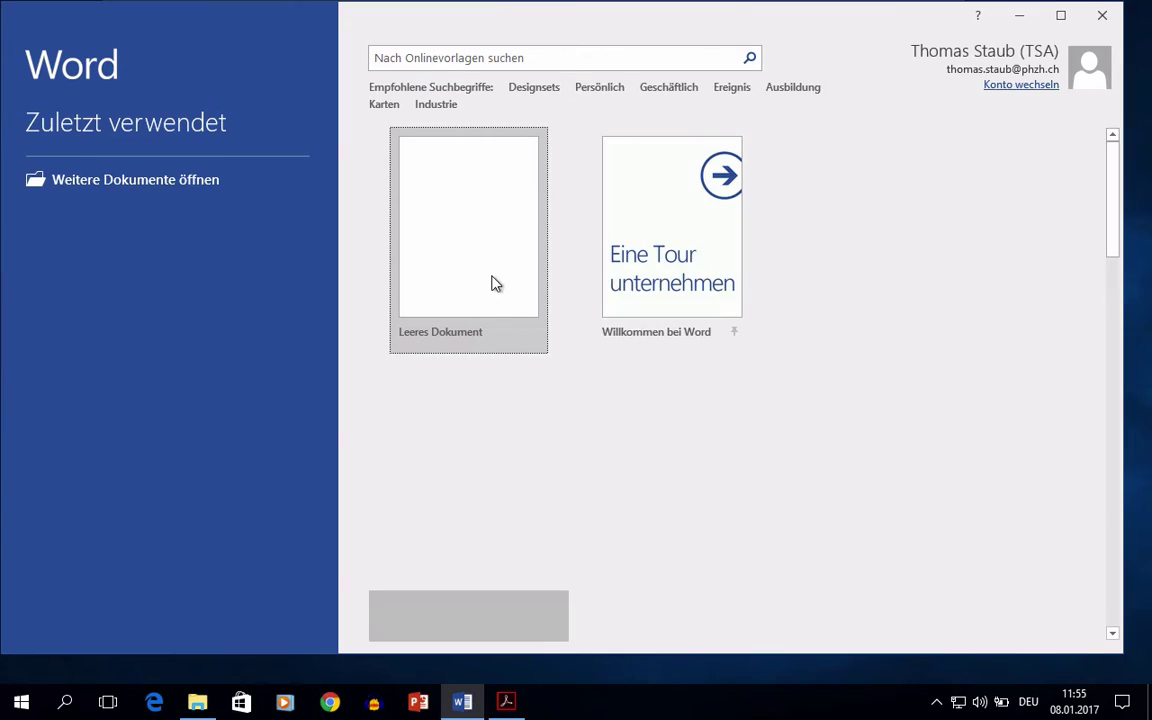
- Create a blank Word document and open the Einfügen tab's Tabelle dropdown
left_click(491, 284)
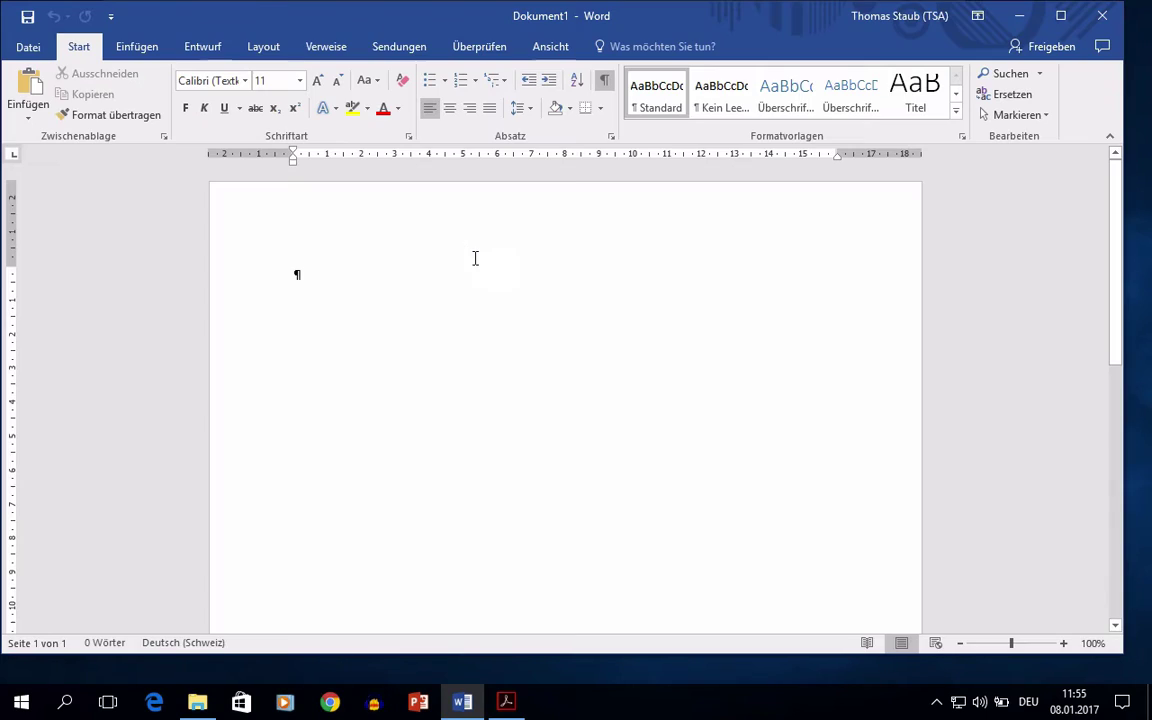
left_click(157, 50)
left_click(67, 112)
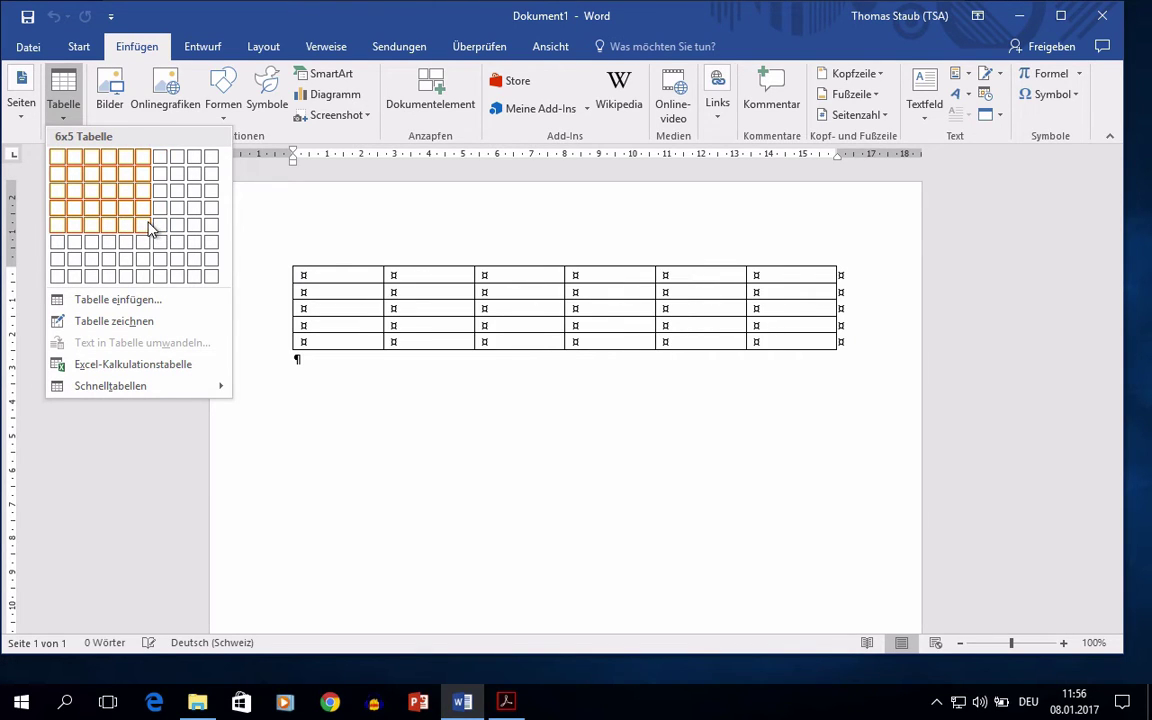
- Insert a table with 6 columns and 13 rows through the Tabelle einfügen dialog
left_click(119, 301)
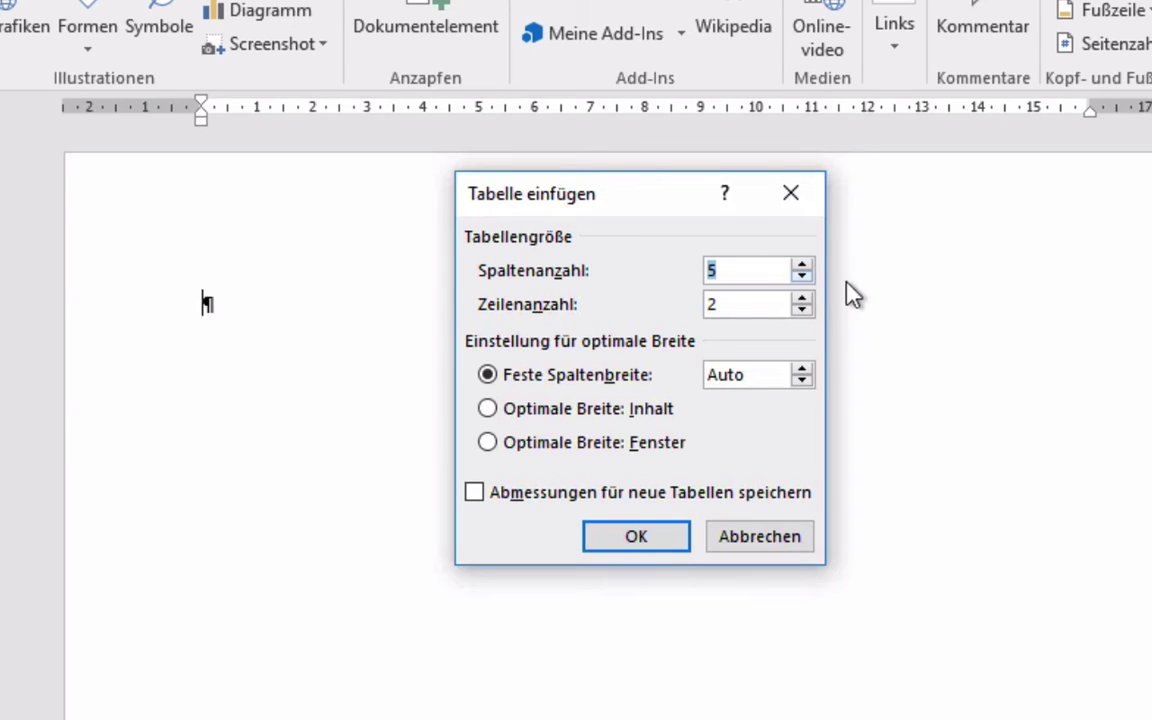
double_click(775, 302)
type("1")
type("3")
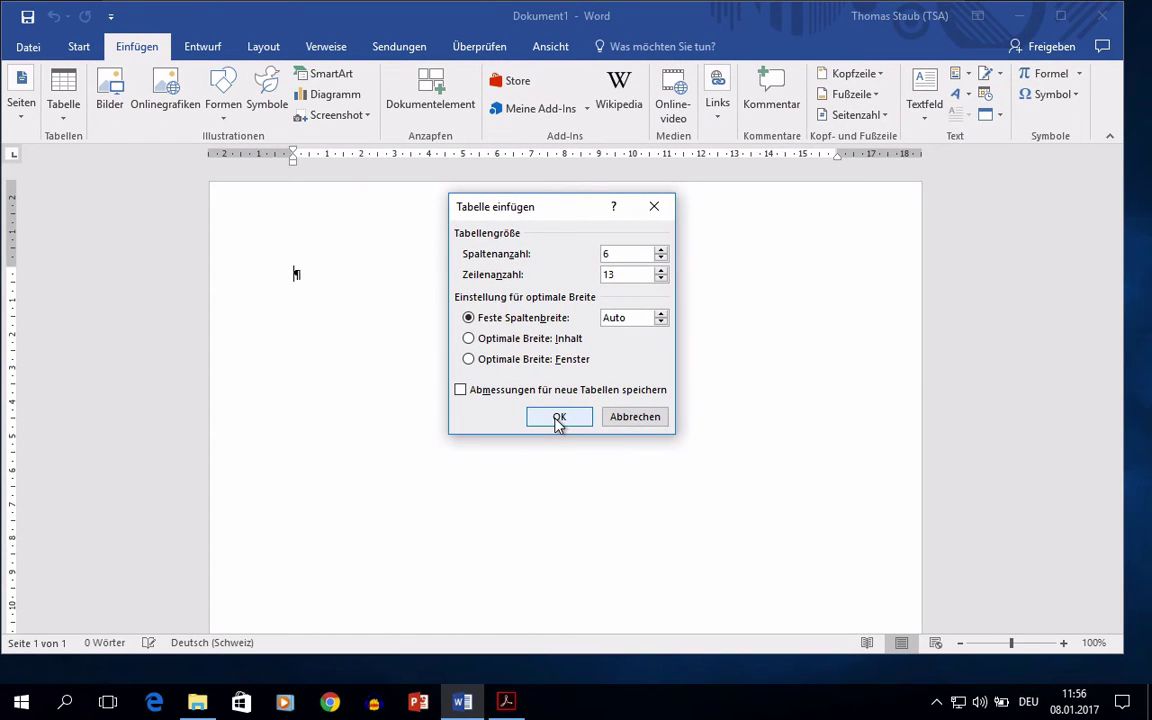
left_click(559, 417)
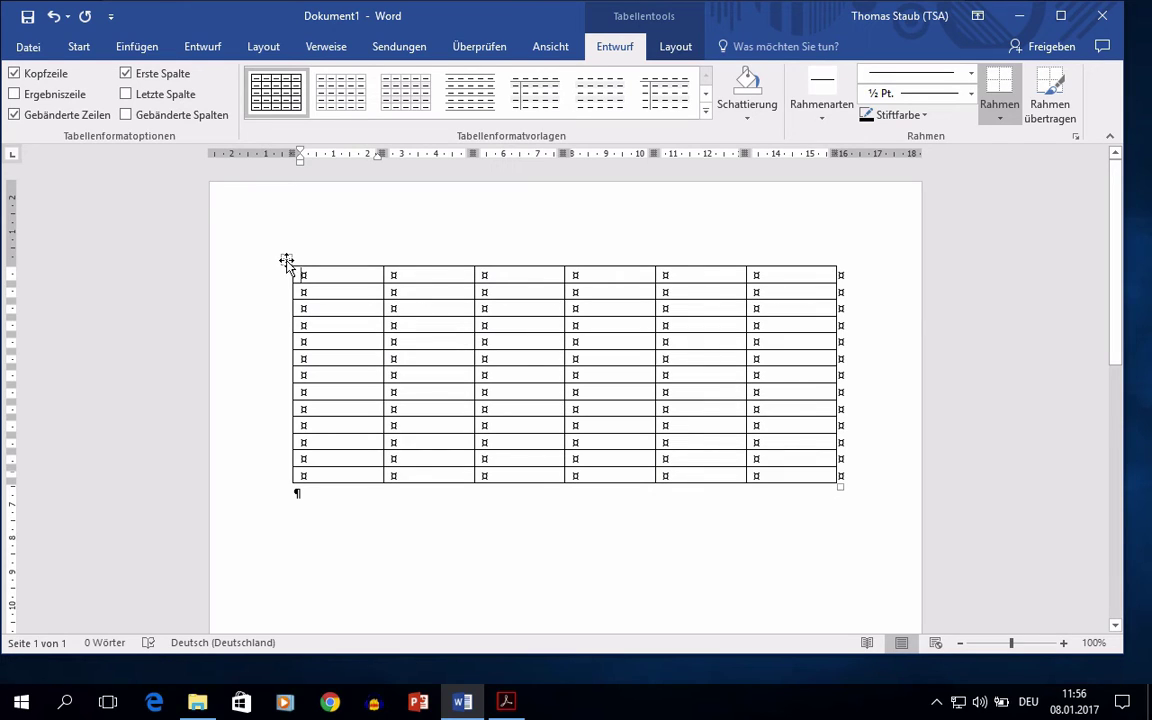
- Select the whole table and apply Zentriert ausrichten to all its cells
mouse_move(283, 279)
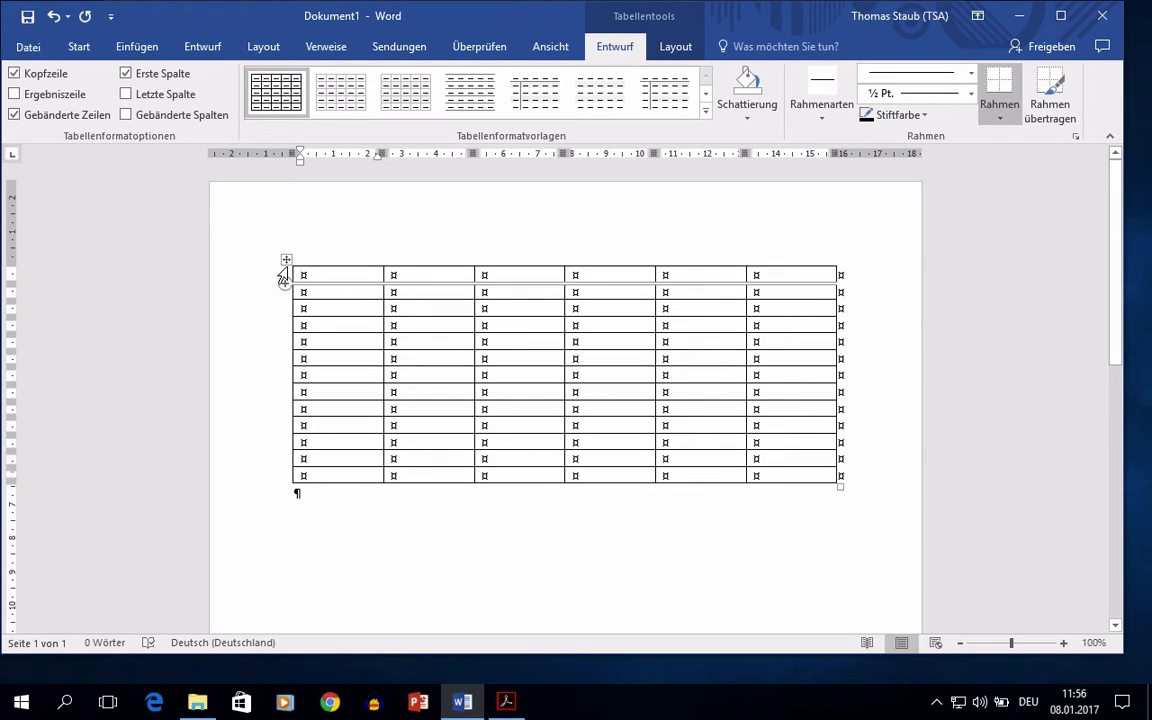
left_click(286, 259)
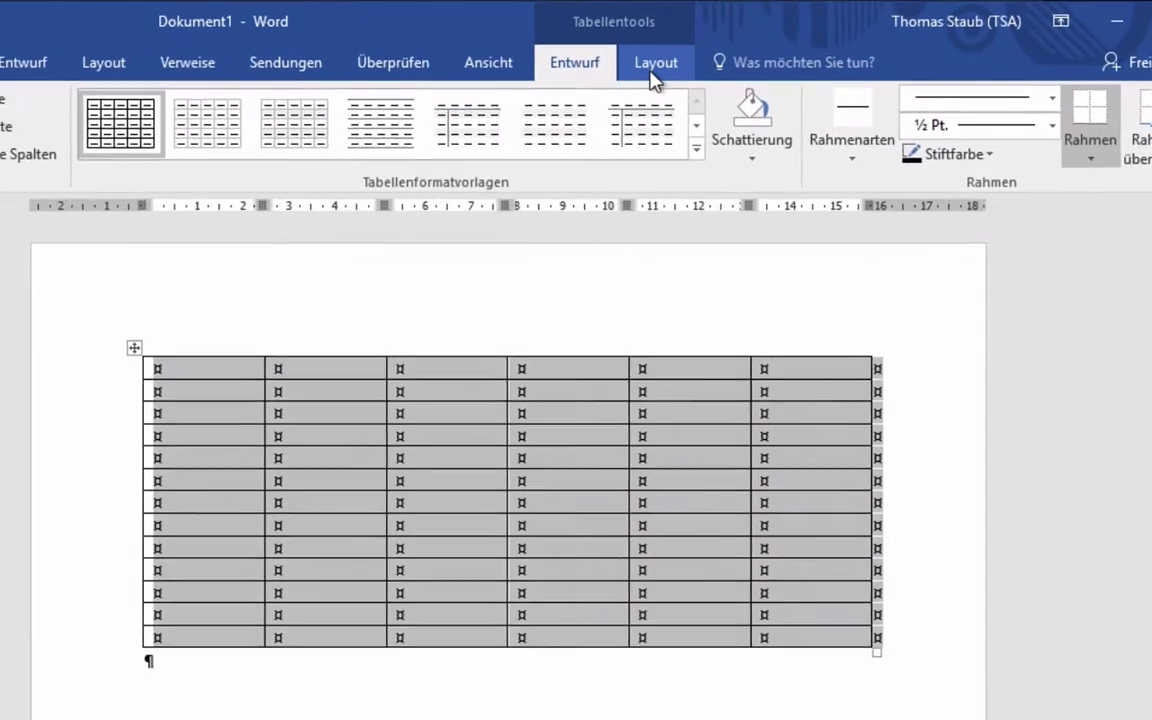
left_click(652, 70)
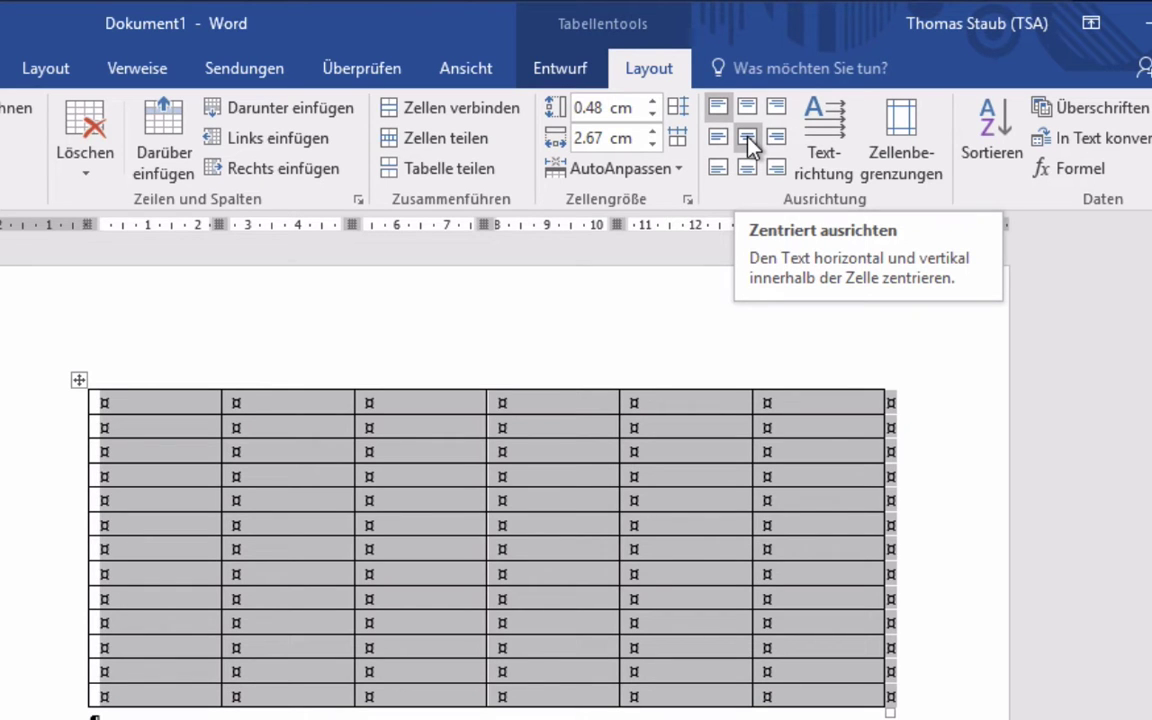
left_click(749, 141)
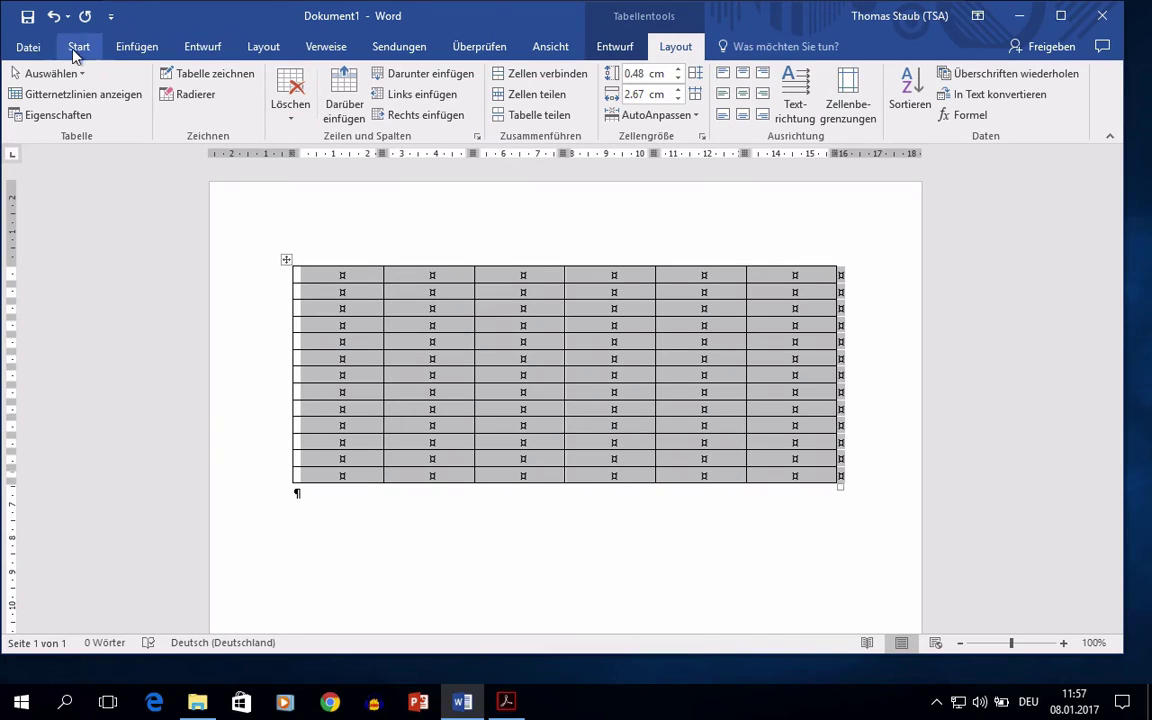
- Choose a table font and a smaller font size so the rows shrink
left_click(78, 48)
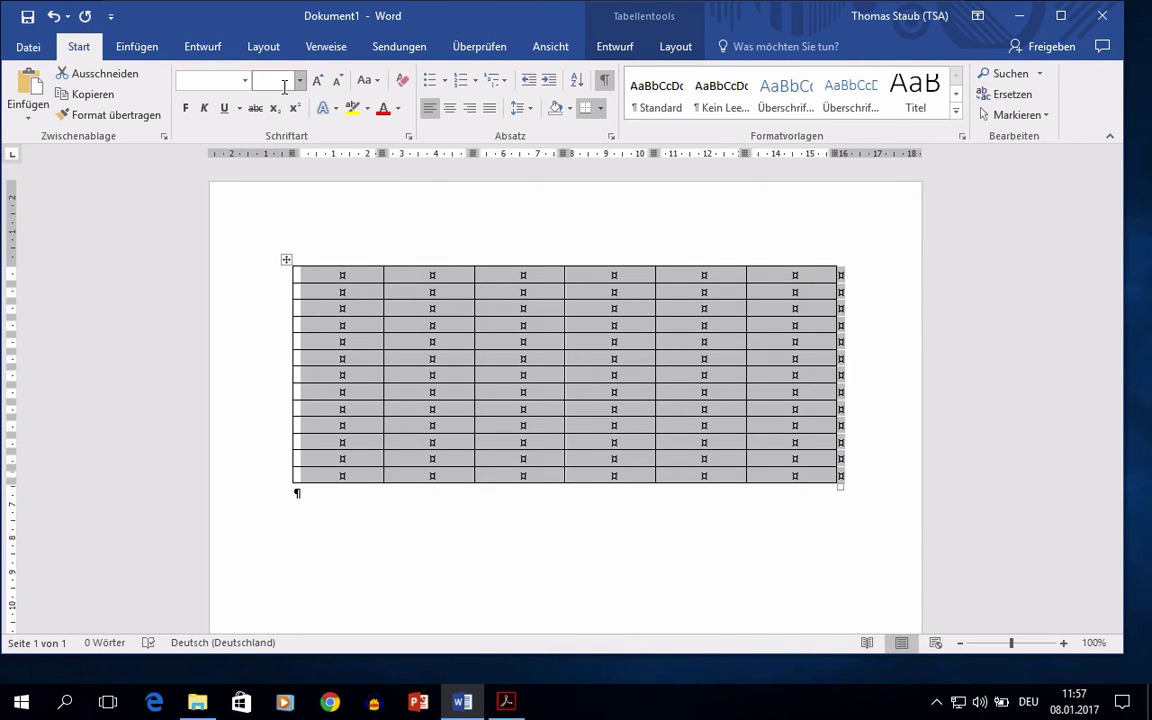
left_click(245, 81)
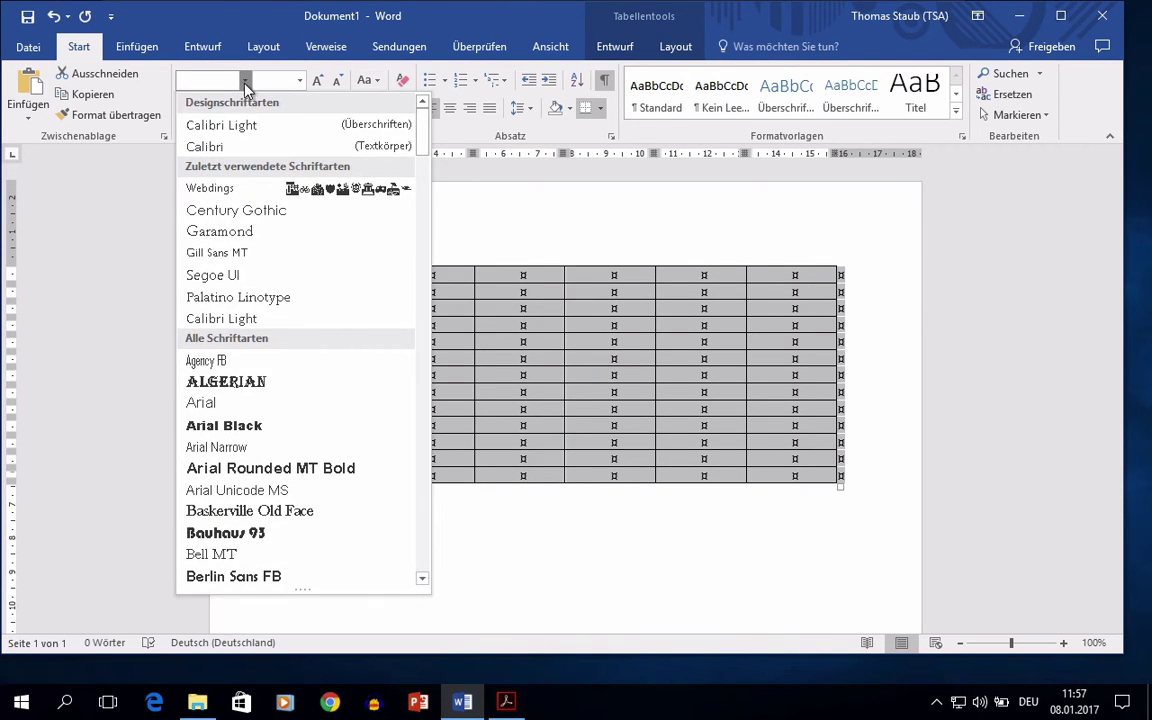
left_click(205, 147)
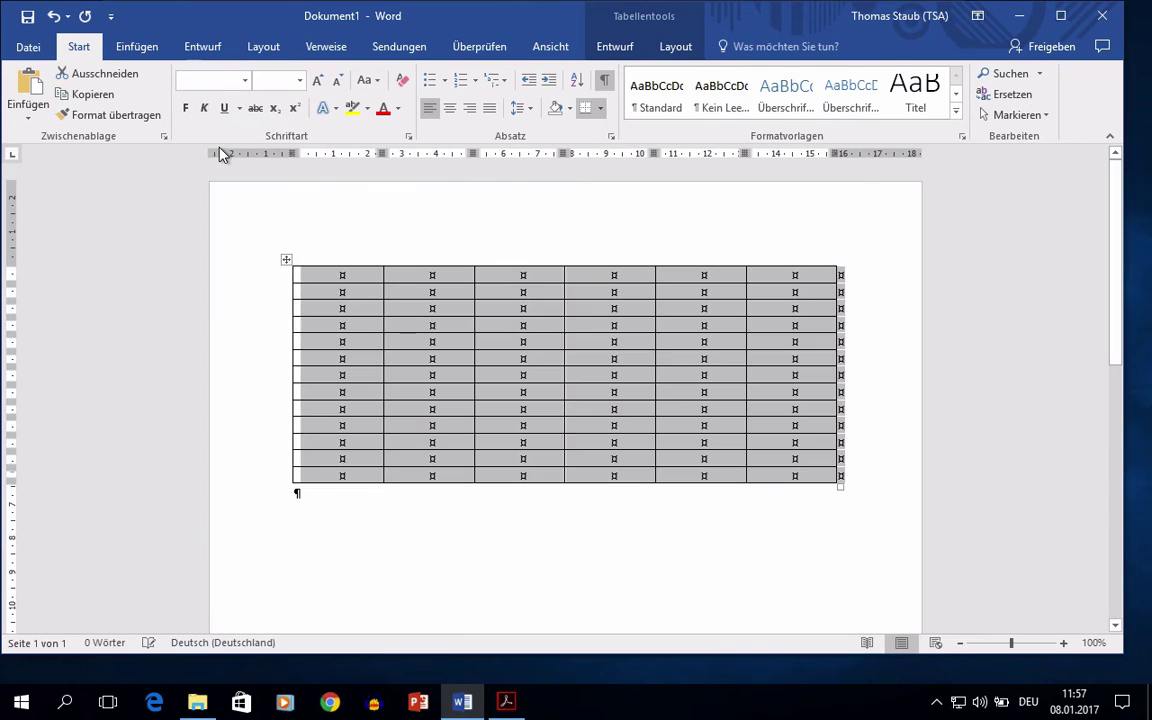
left_click(300, 81)
left_click(279, 146)
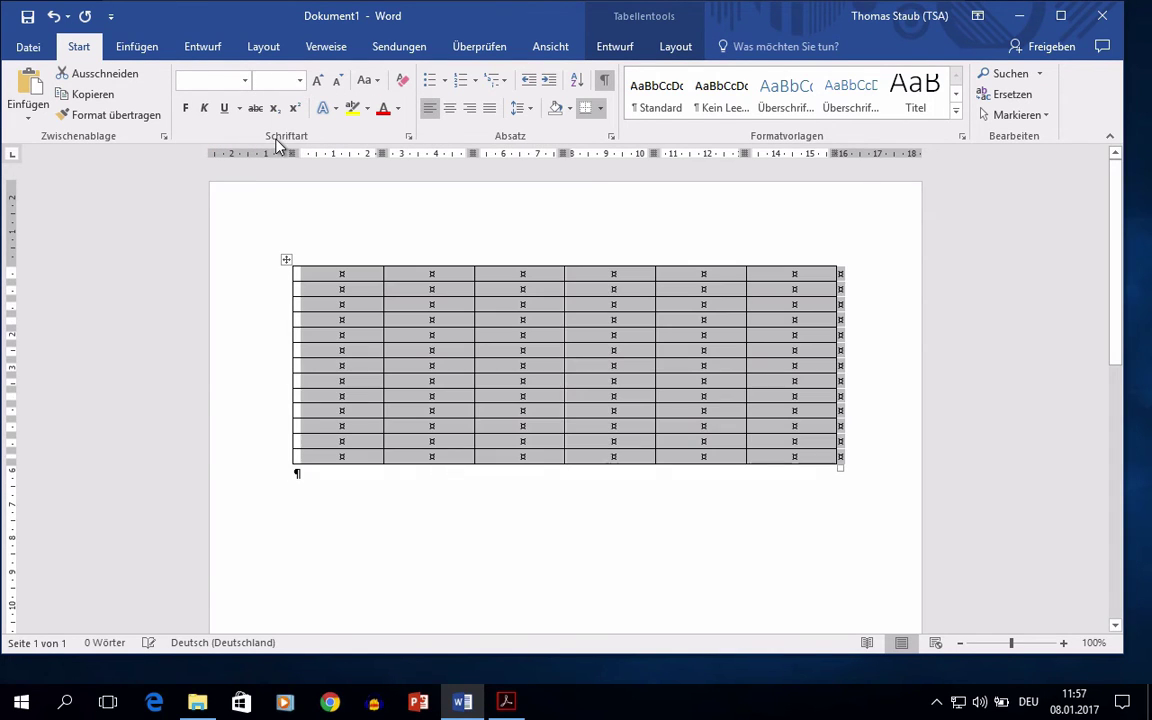
- Put Word on the left half and the Stundenplan PDF on the right half
left_click_drag(1123, 653, 647, 677)
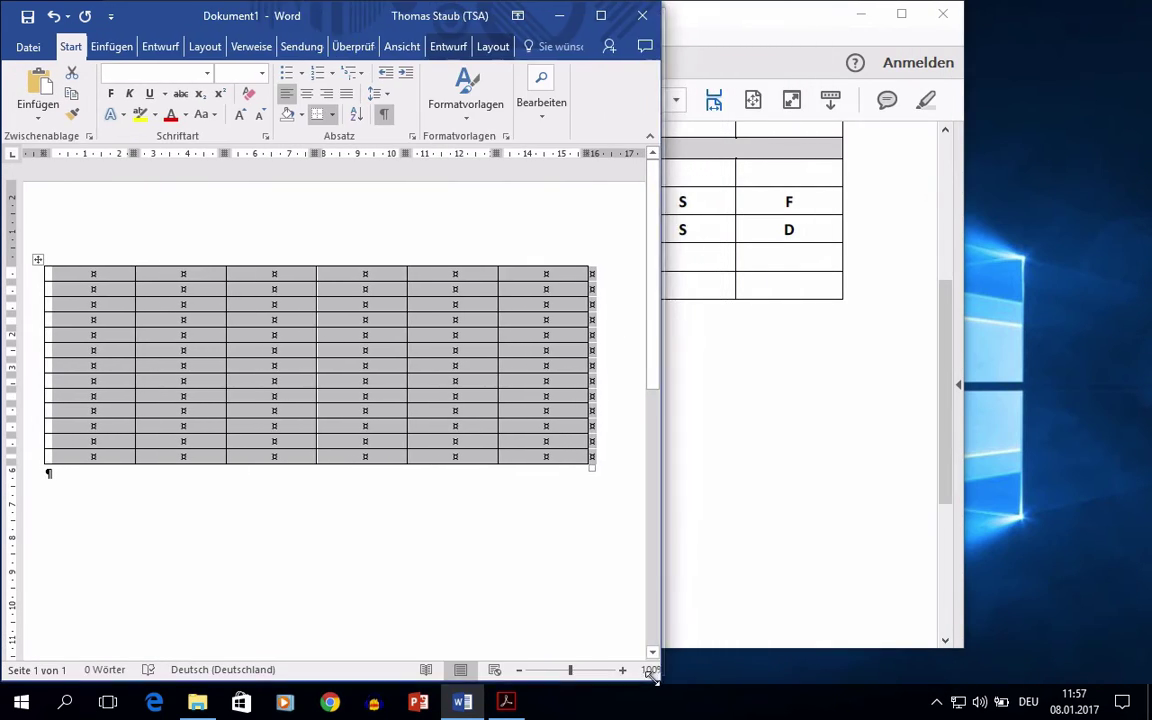
left_click(746, 612)
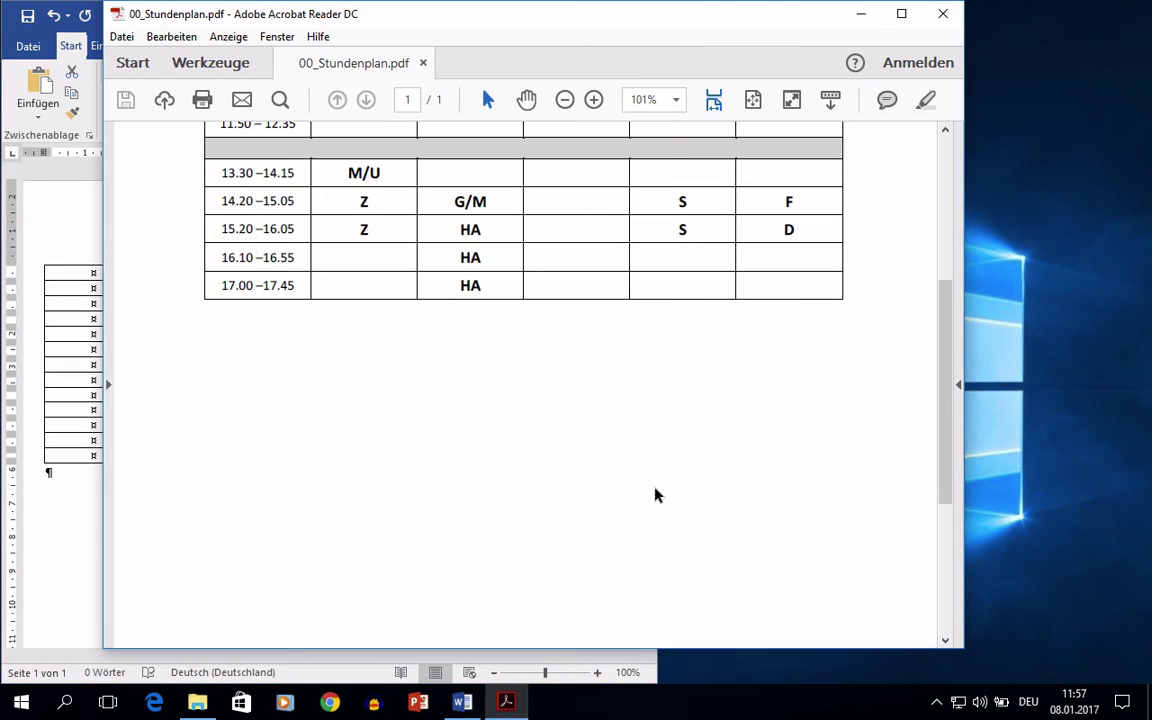
left_click_drag(962, 647, 598, 647)
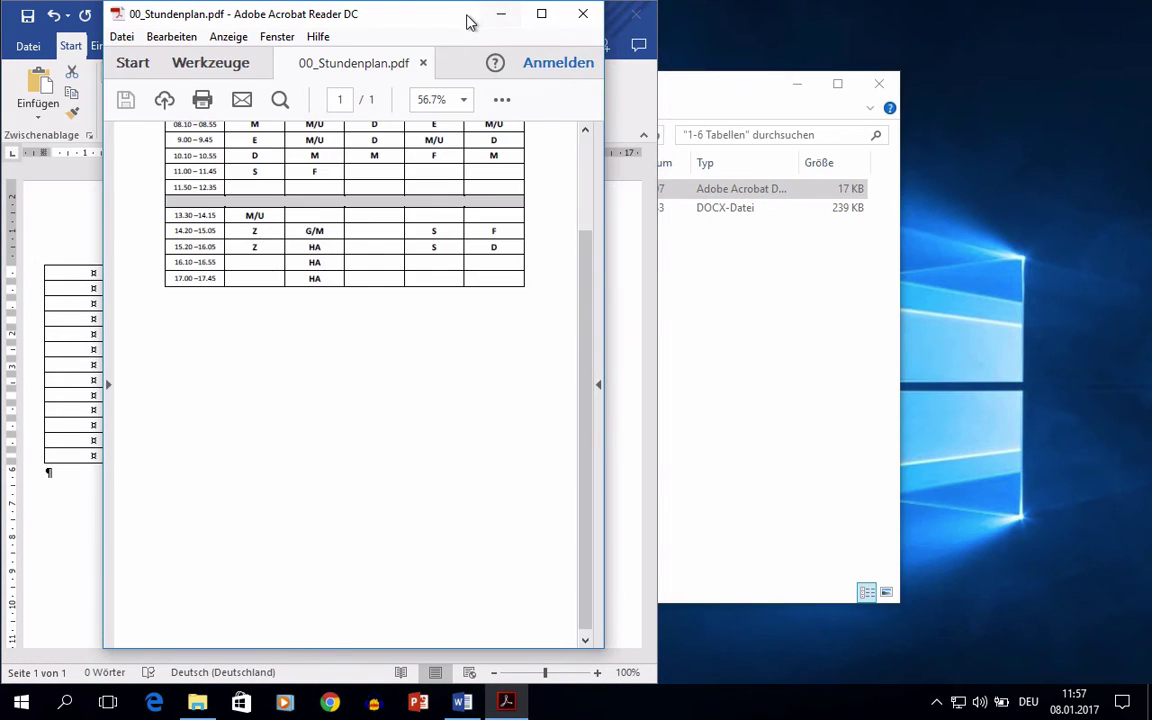
left_click_drag(468, 21, 1126, 32)
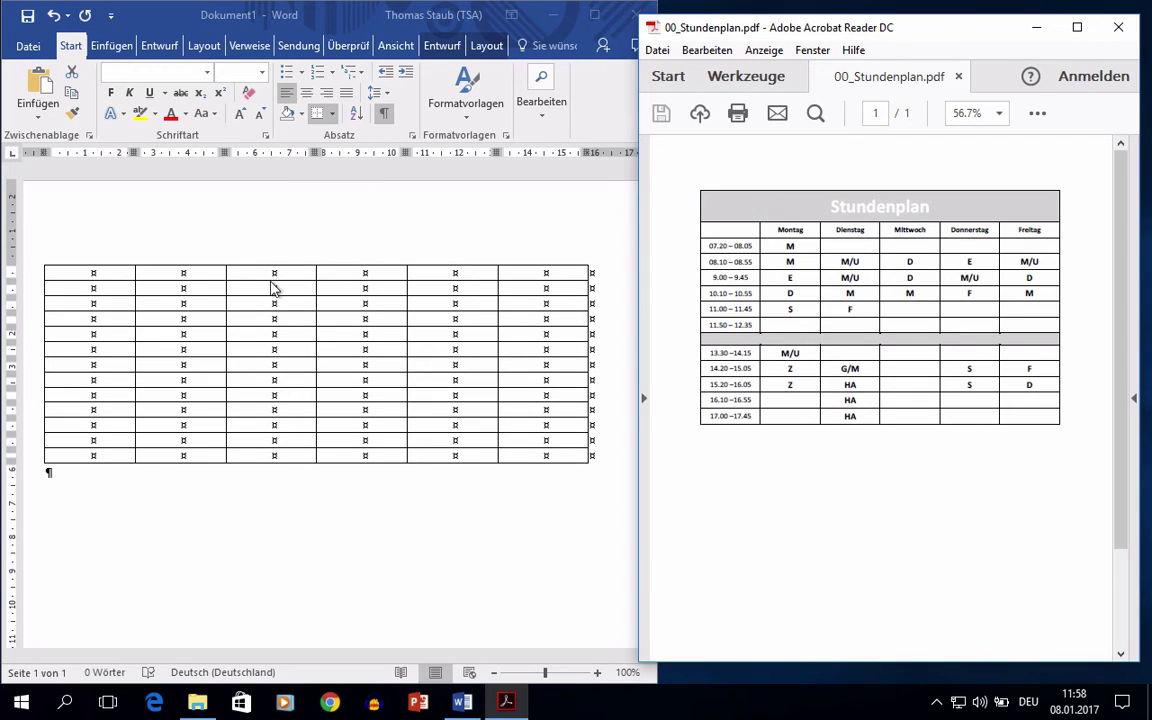
- Type the weekday headers Montag, Dienstag, Mittwoch, Donnerstag and Freitag in row 2
left_click(180, 292)
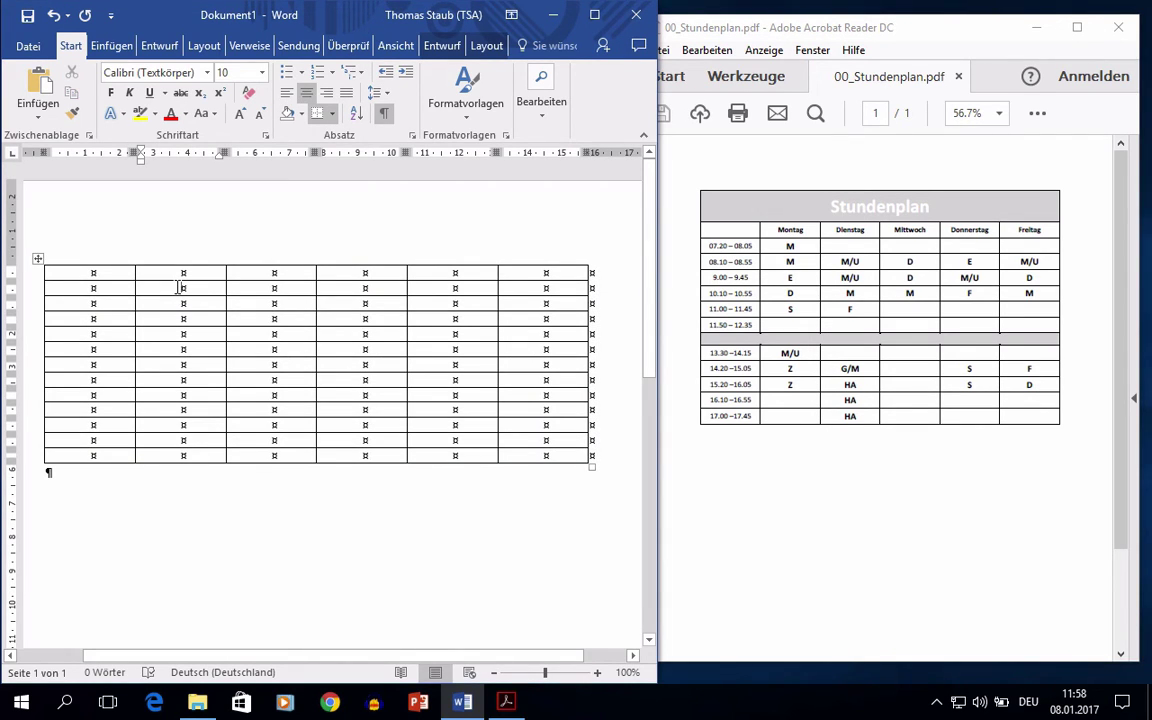
type("Montag")
left_click(274, 288)
type("Dienst")
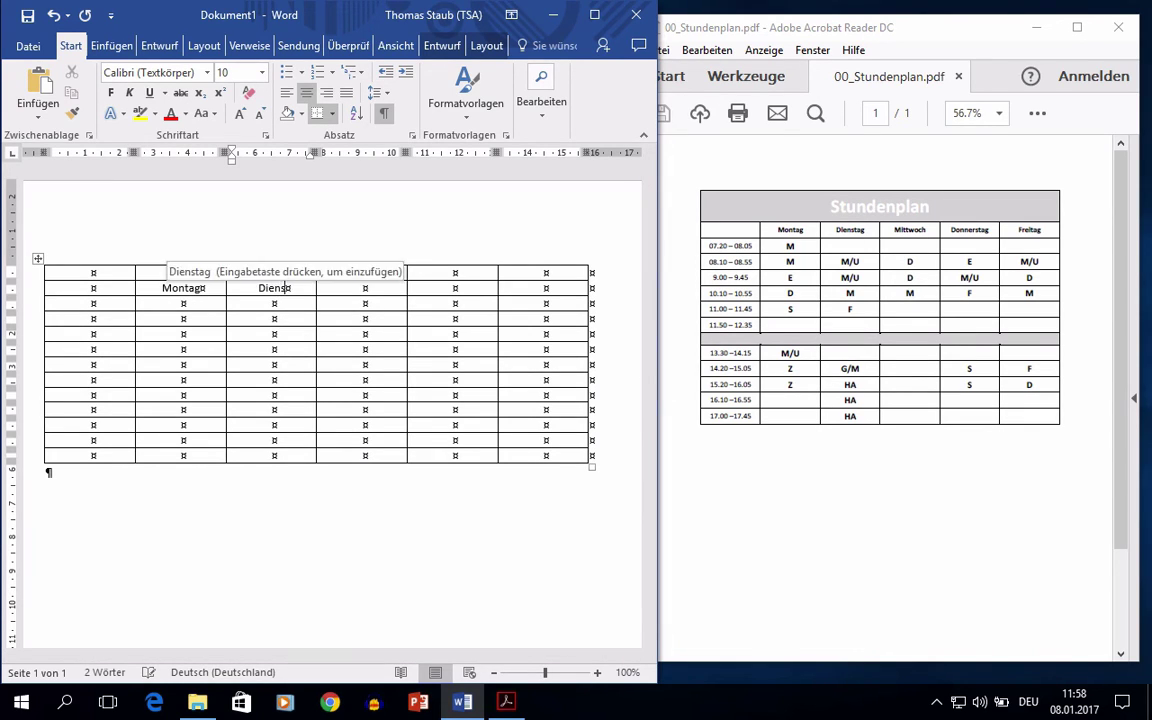
type("ag\tMittwoch\tDonnerstag\tFreitag")
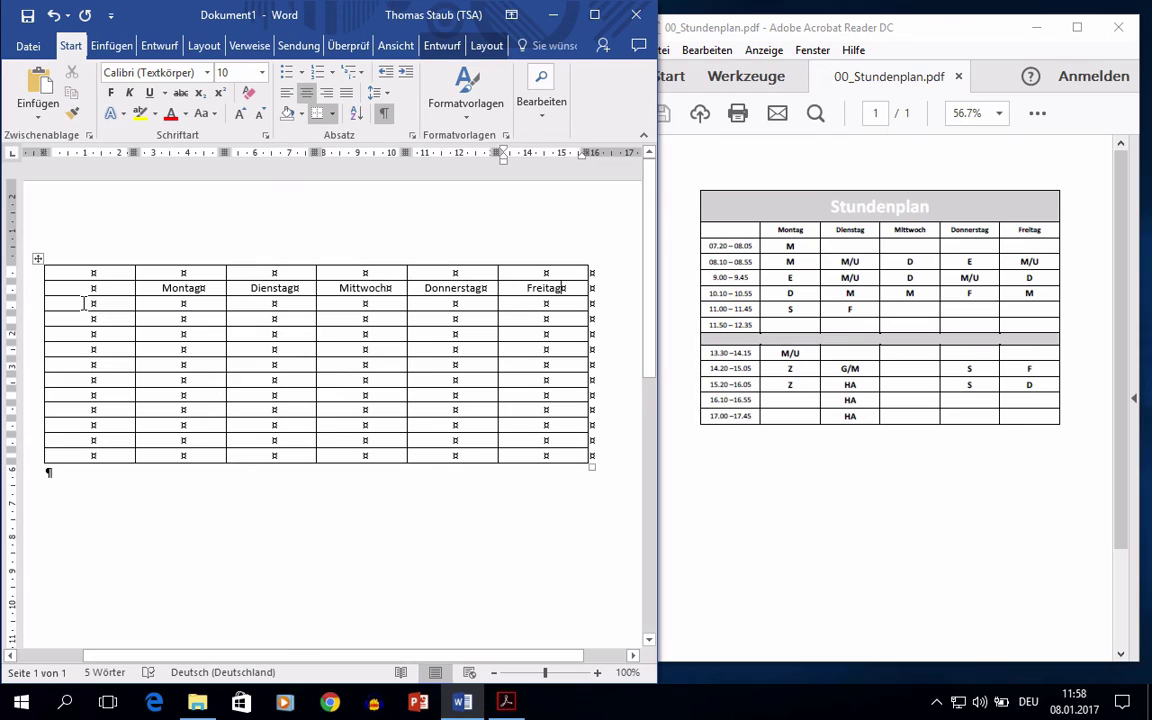
- Enter the time slots 07.20–17.45 and subject codes, then maximize the Word window
left_click(83, 303)
type("0")
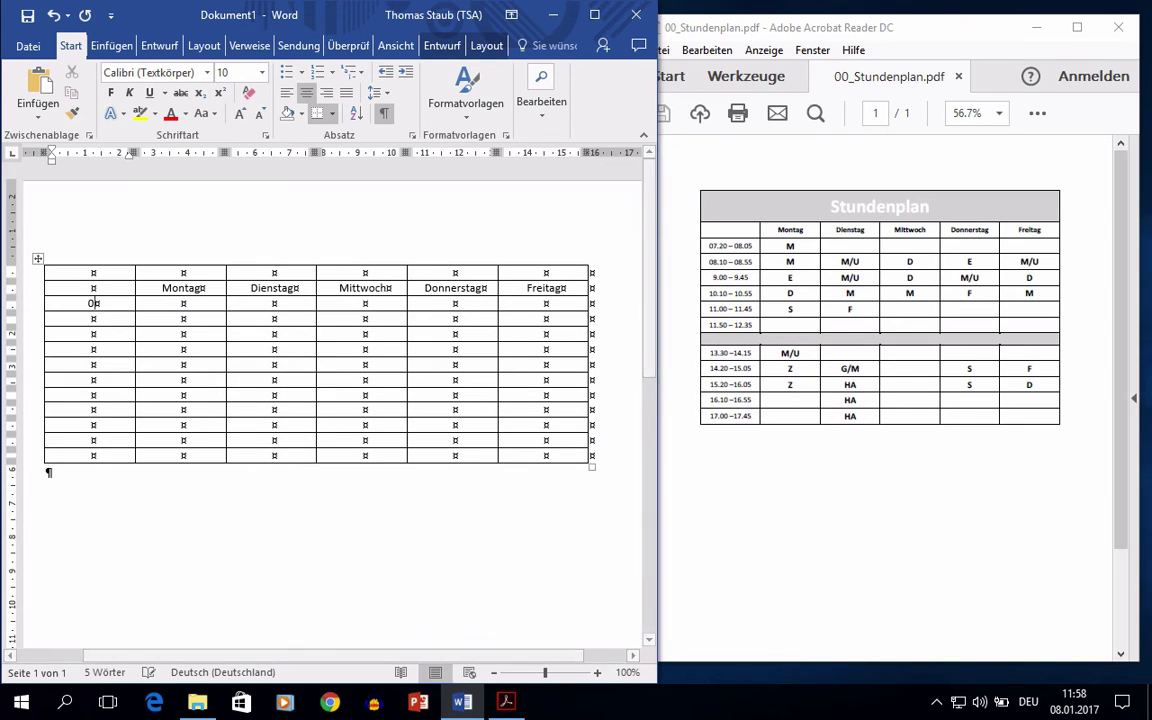
type("7.20")
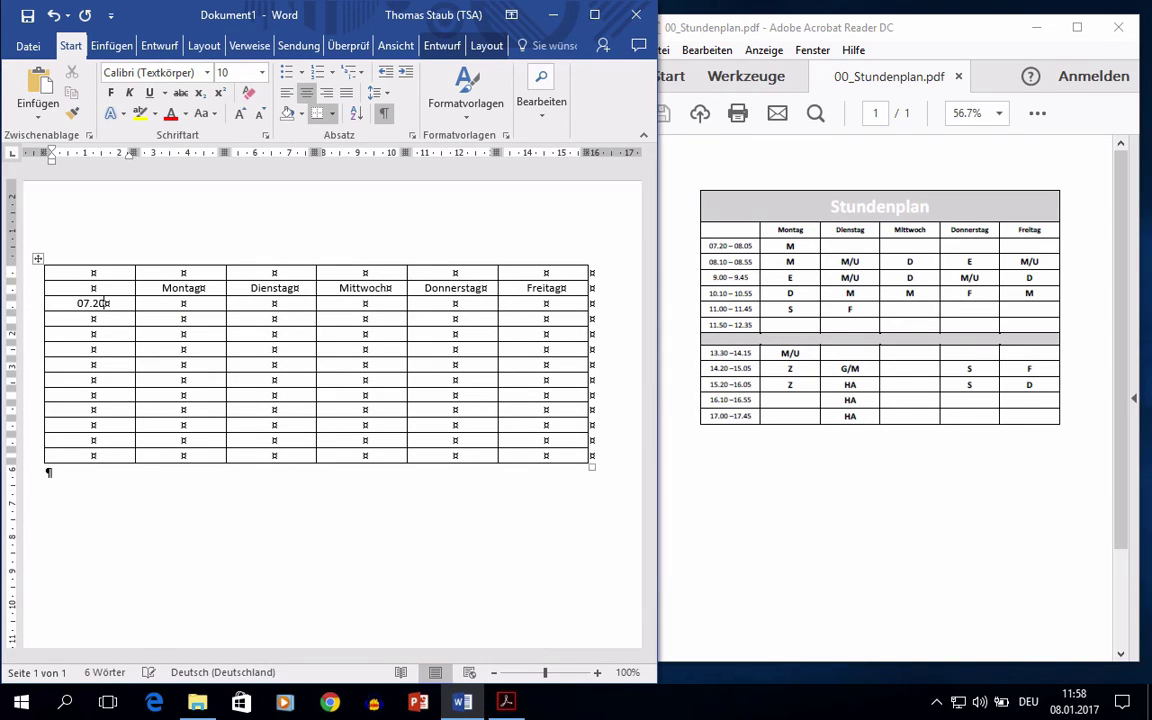
type("-08")
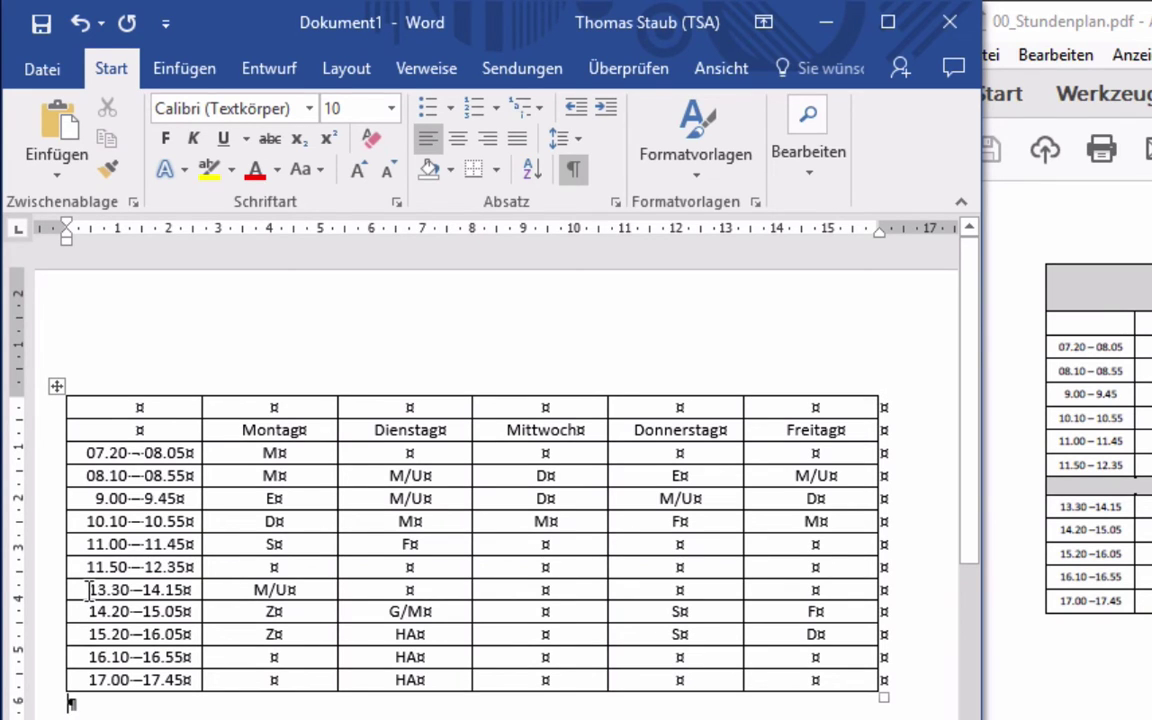
left_click(90, 590)
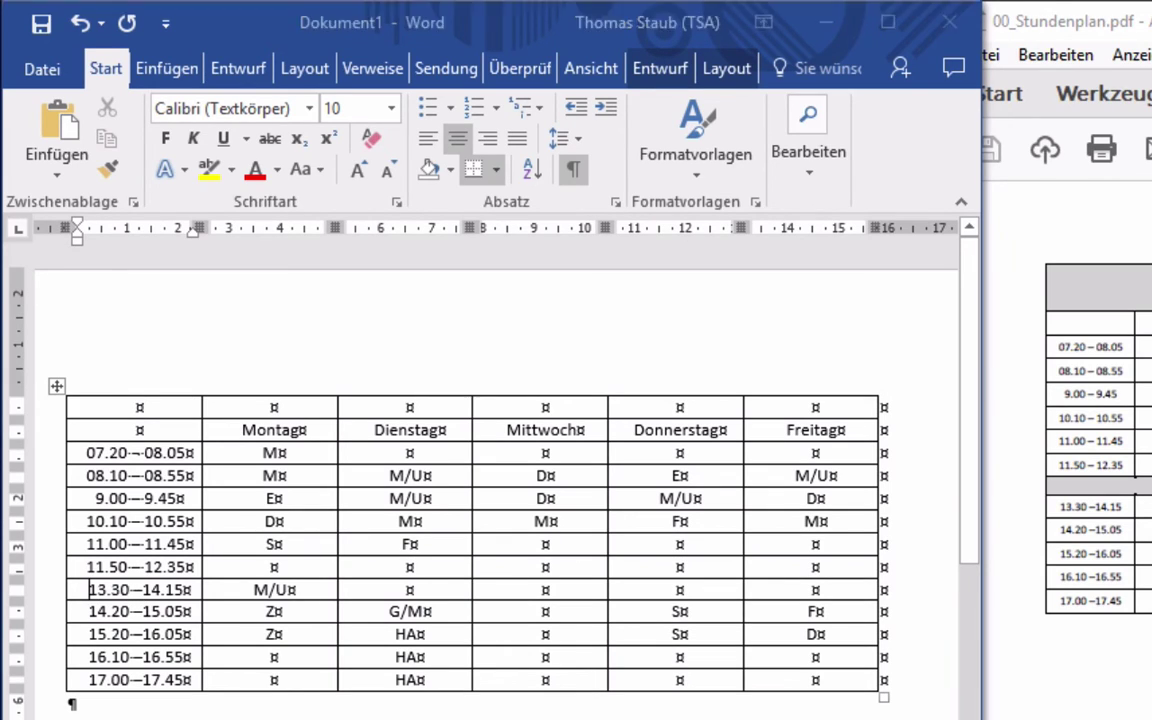
double_click(300, 20)
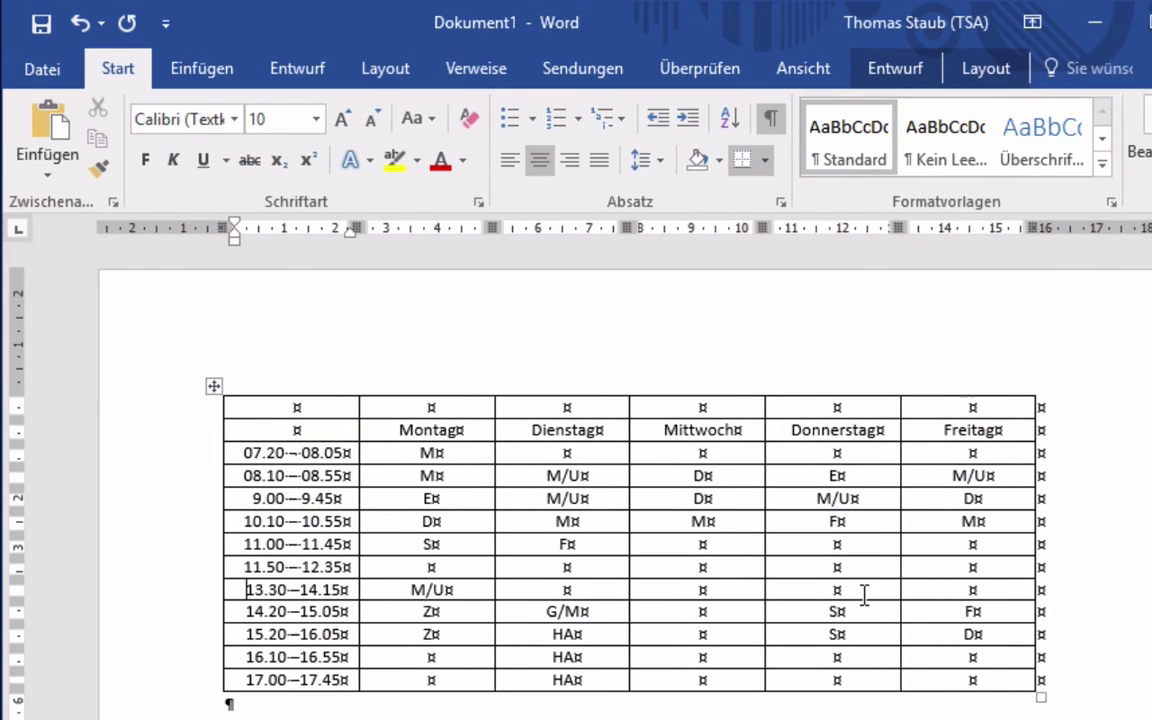
- Insert a blank row above the 13.30–14.15 row with Darüber einfügen
left_click(987, 69)
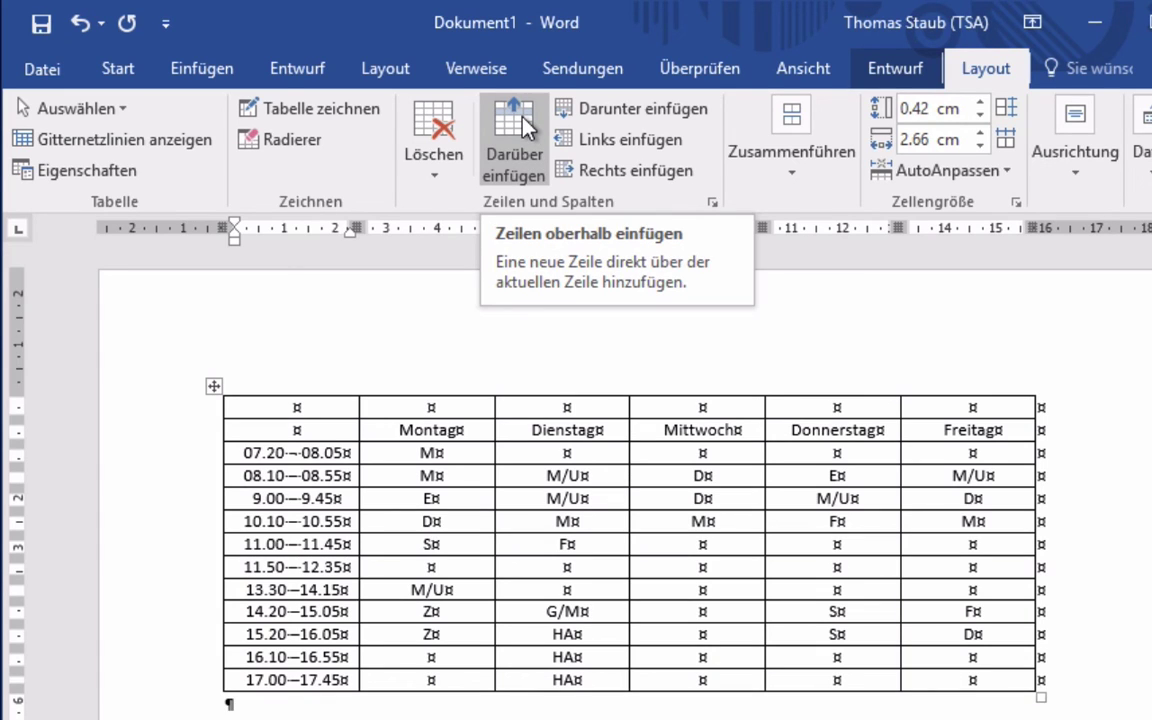
left_click(522, 125)
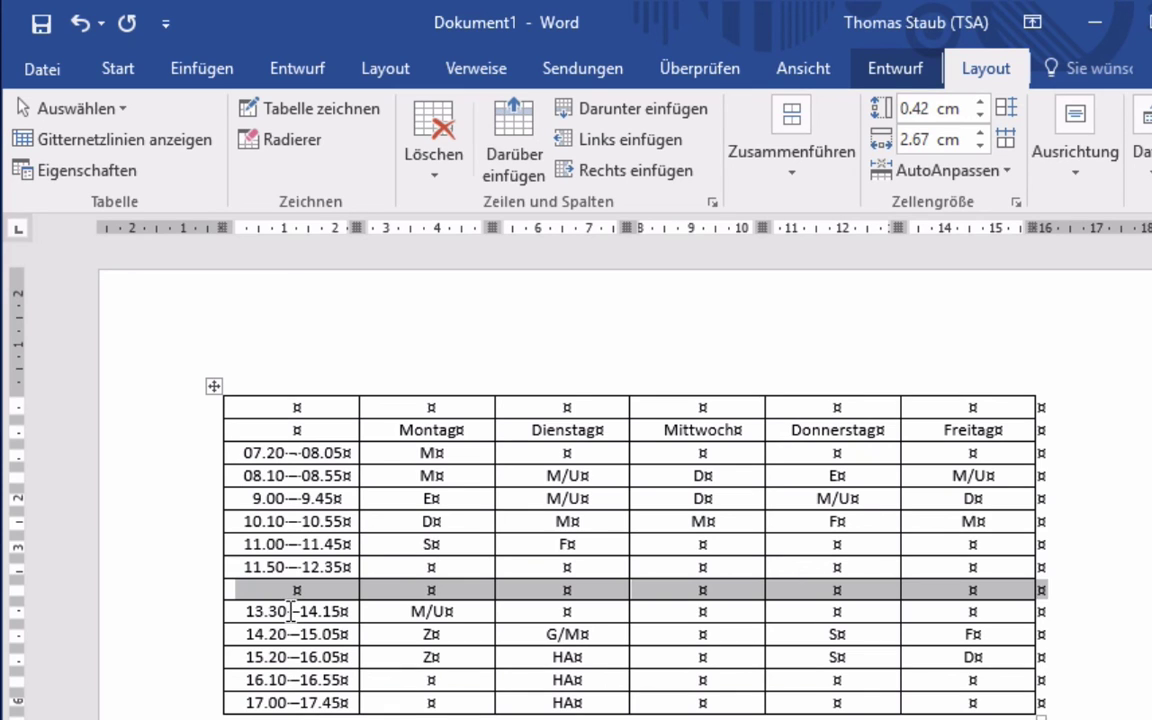
left_click(291, 611)
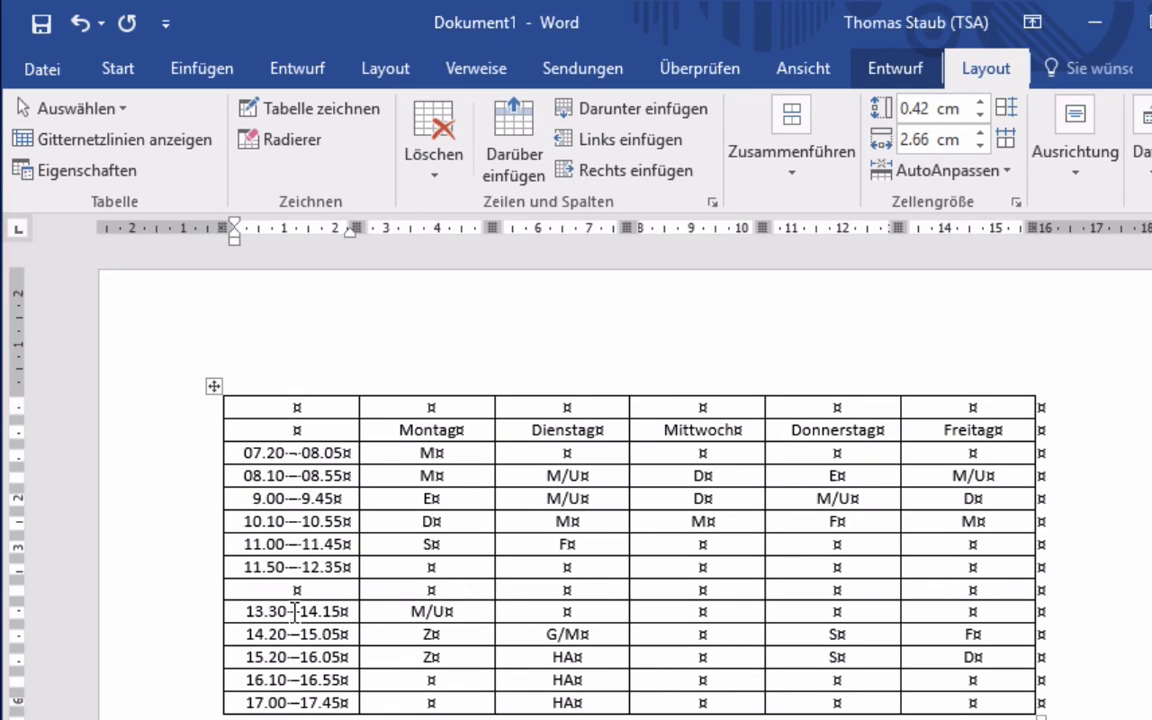
right_click(296, 611)
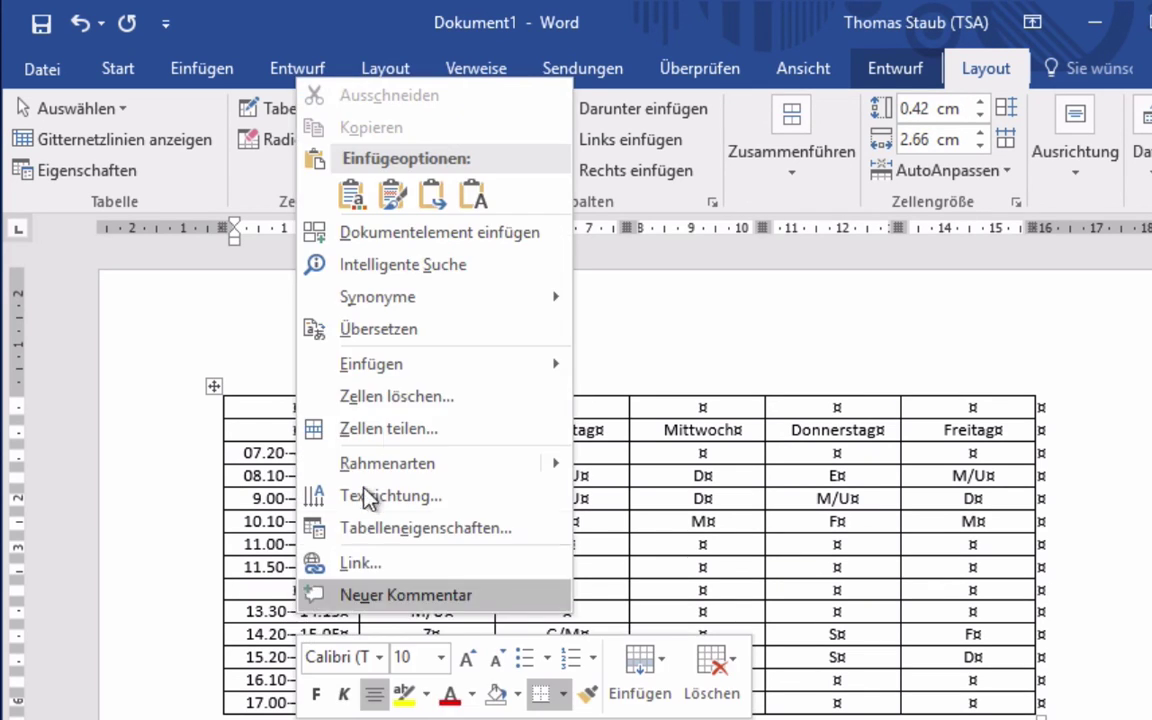
mouse_move(372, 366)
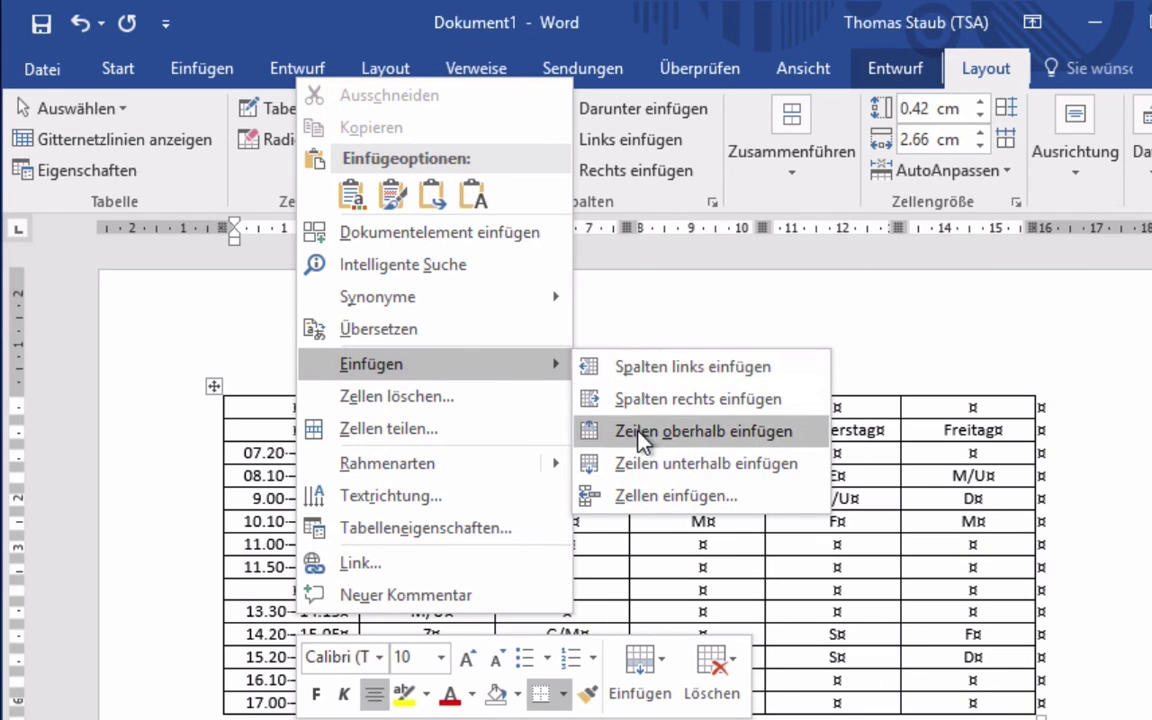
left_click(178, 609)
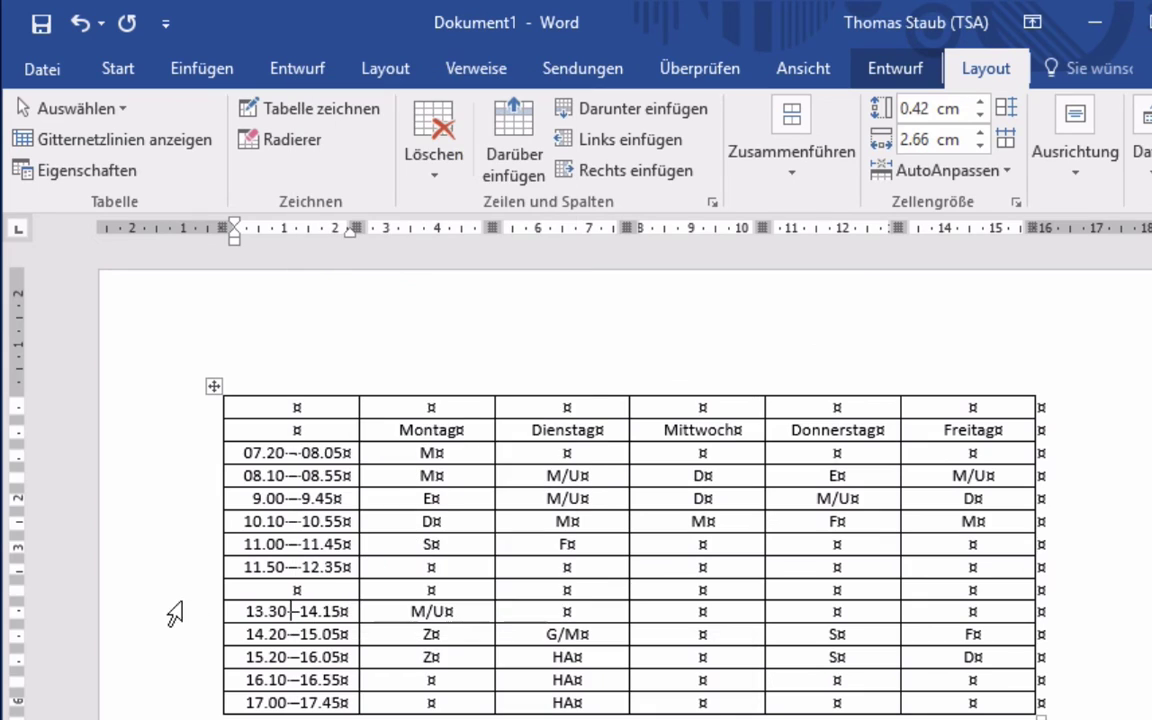